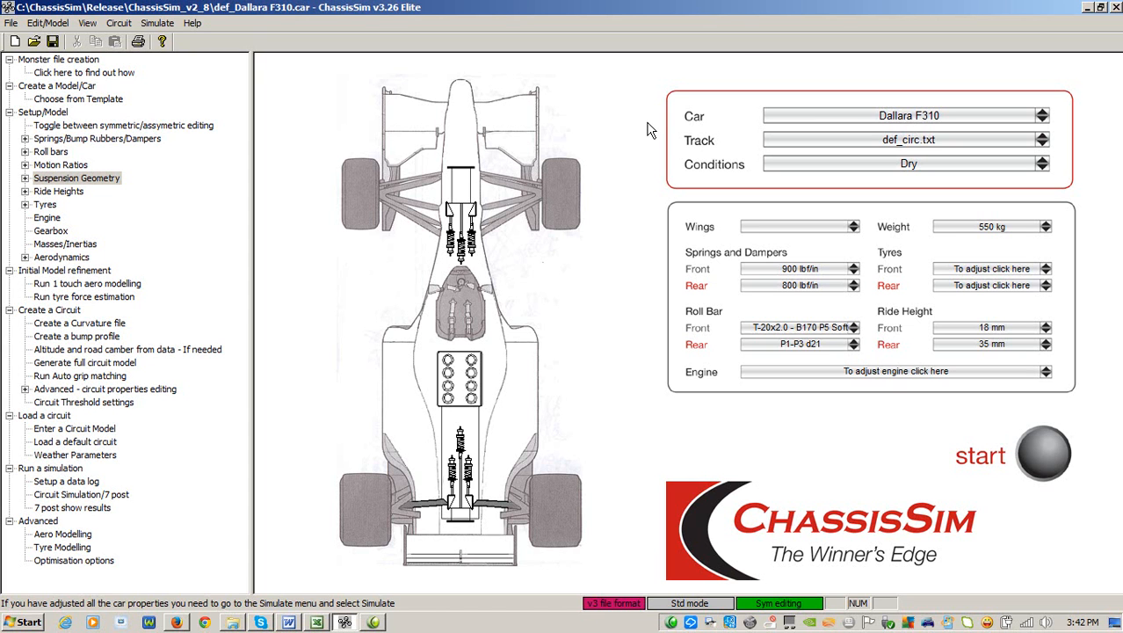
# Examine the lateral side force, aero distribution, aero drag and roll moment arm maps in the aerodynamic properties, leaving them without saving
pyautogui.click(504, 121)
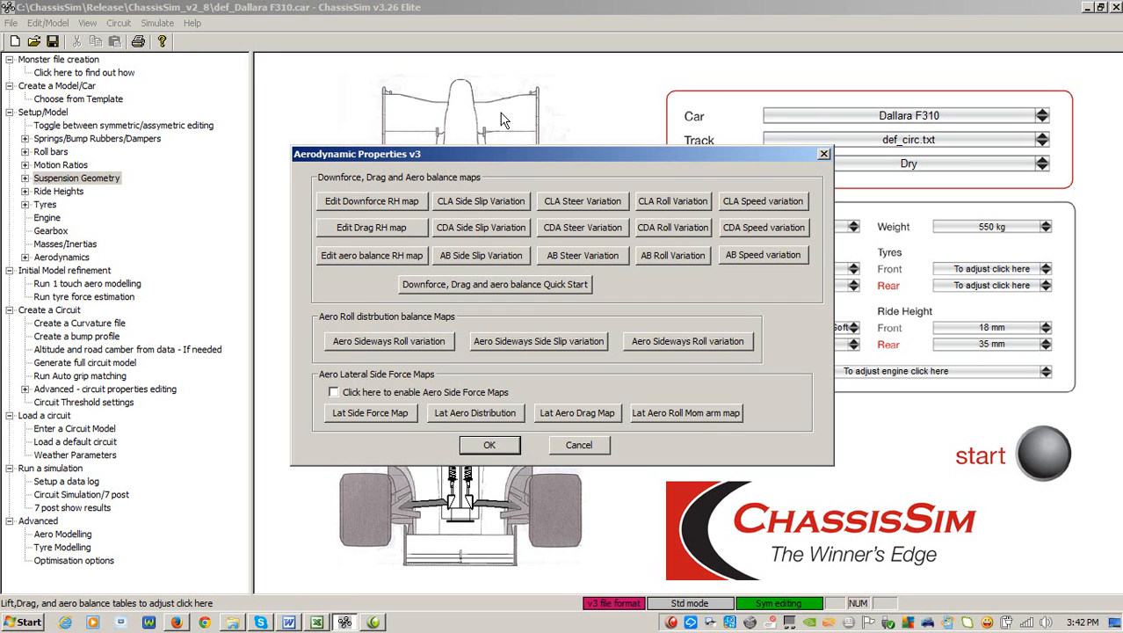
pyautogui.click(387, 413)
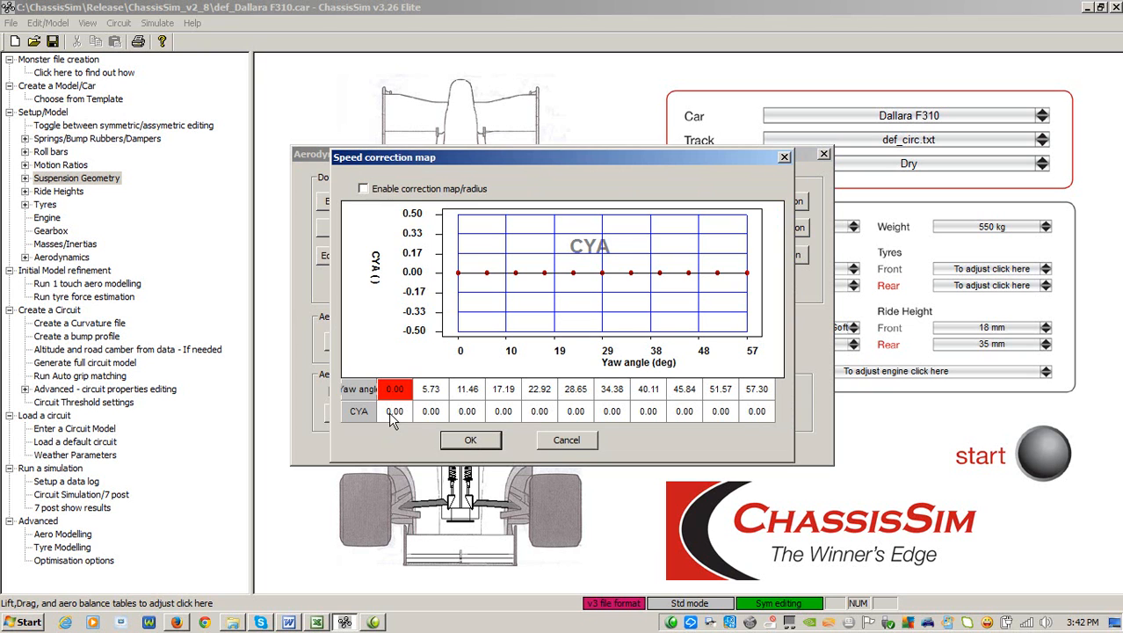
pyautogui.click(569, 449)
pyautogui.click(458, 418)
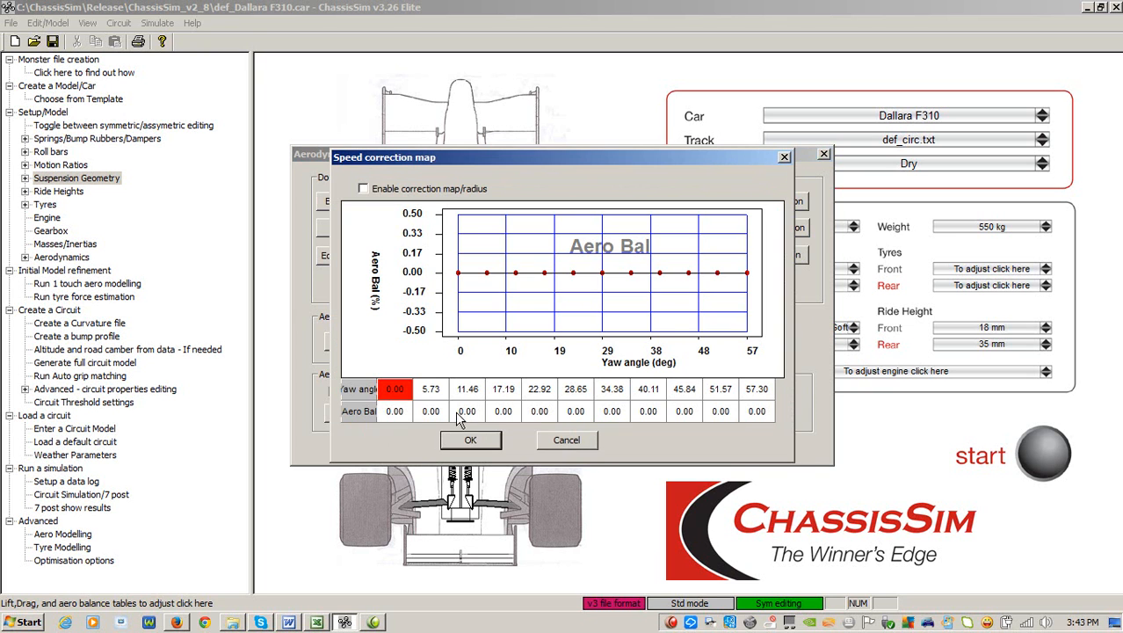
pyautogui.click(567, 443)
pyautogui.click(577, 419)
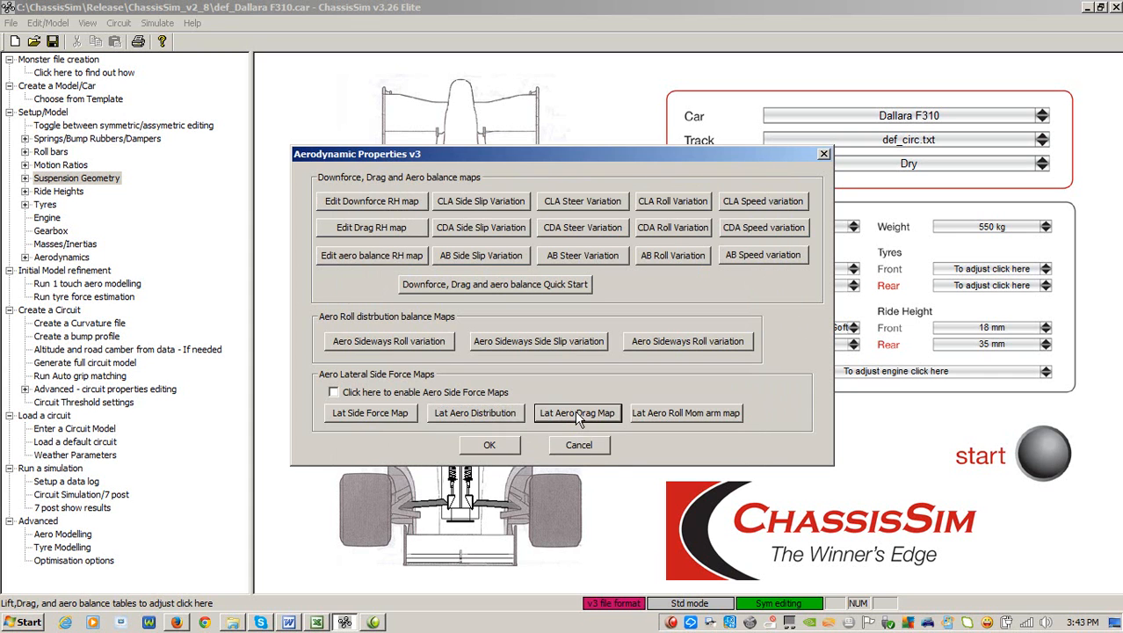
pyautogui.click(573, 441)
pyautogui.click(649, 421)
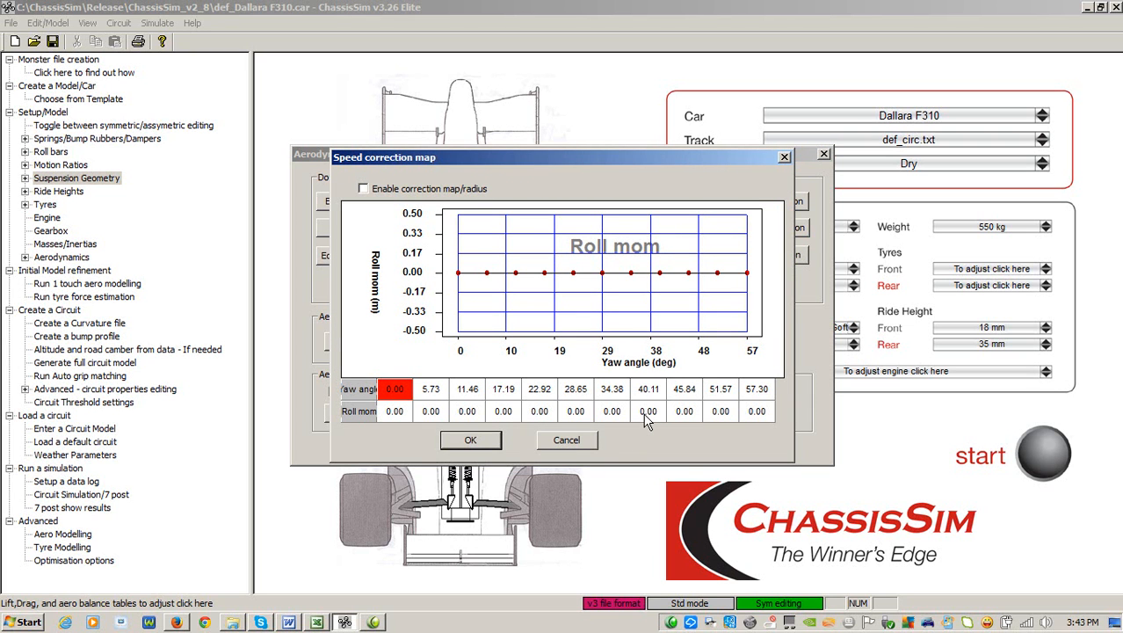
pyautogui.click(572, 440)
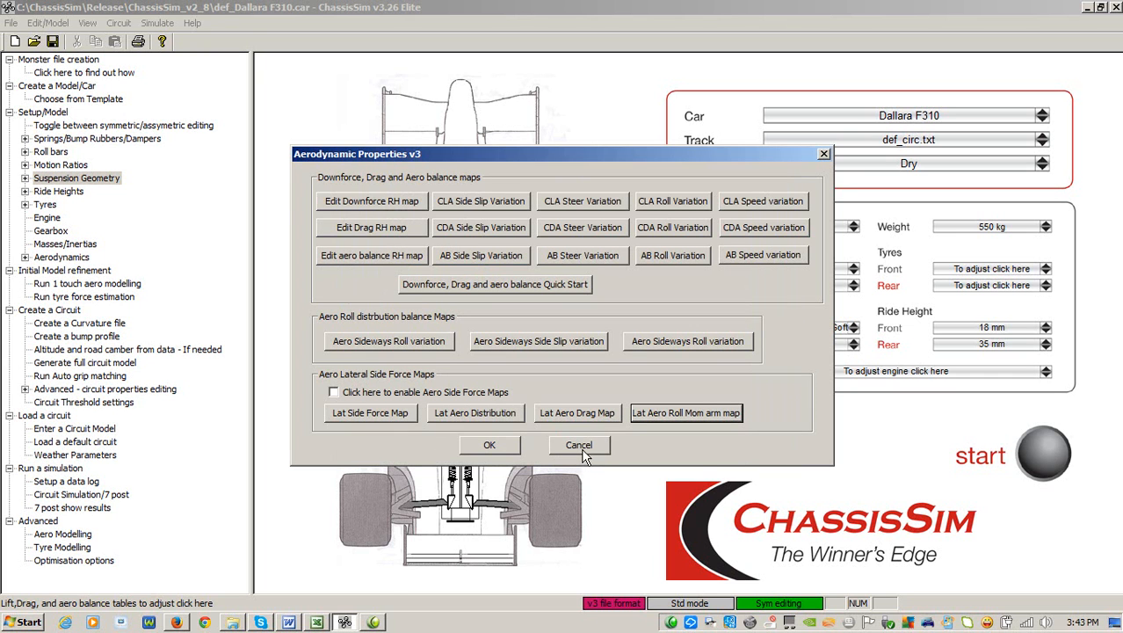
pyautogui.click(579, 446)
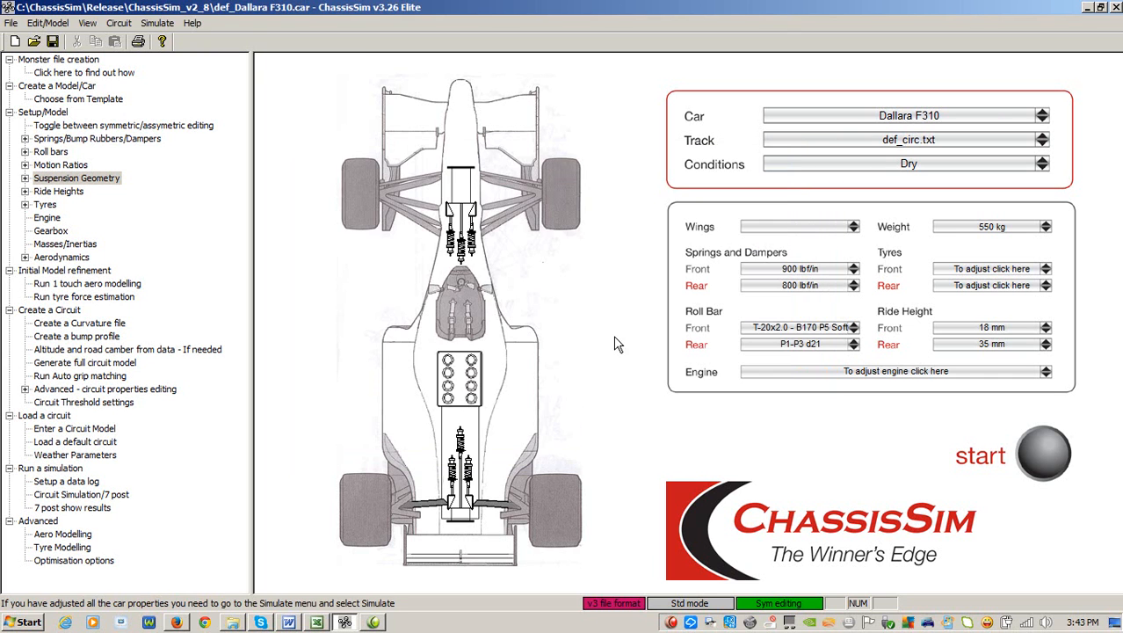
# Review the multiple torque map options of the electric powertrain, including engine torque map 1, without changing anything
pyautogui.click(467, 386)
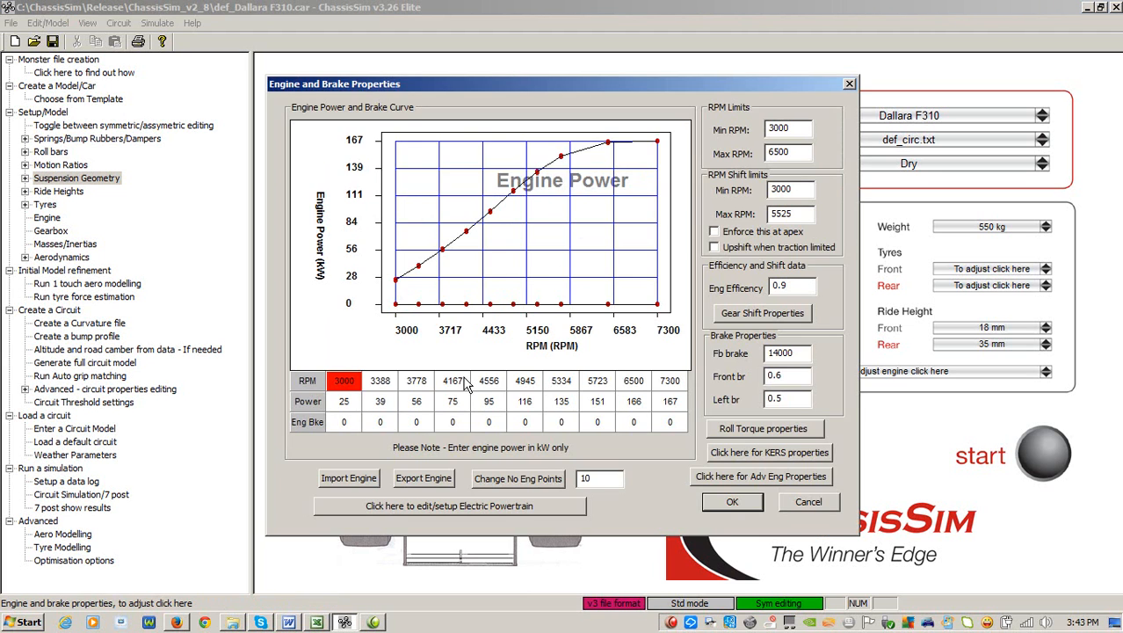
pyautogui.click(531, 507)
pyautogui.click(603, 384)
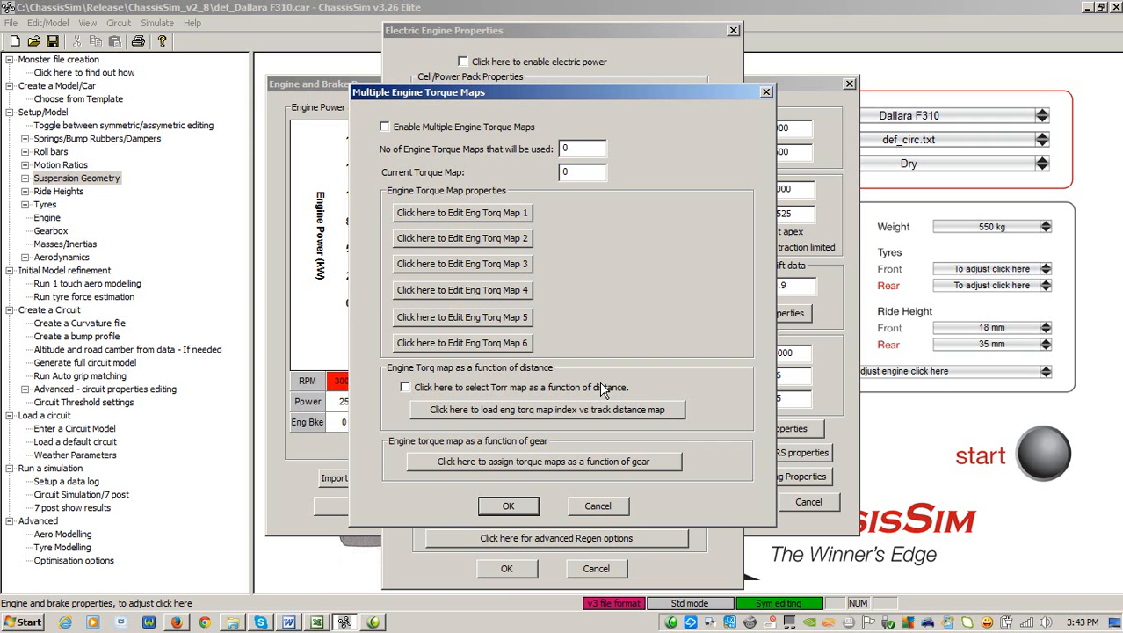
pyautogui.click(495, 214)
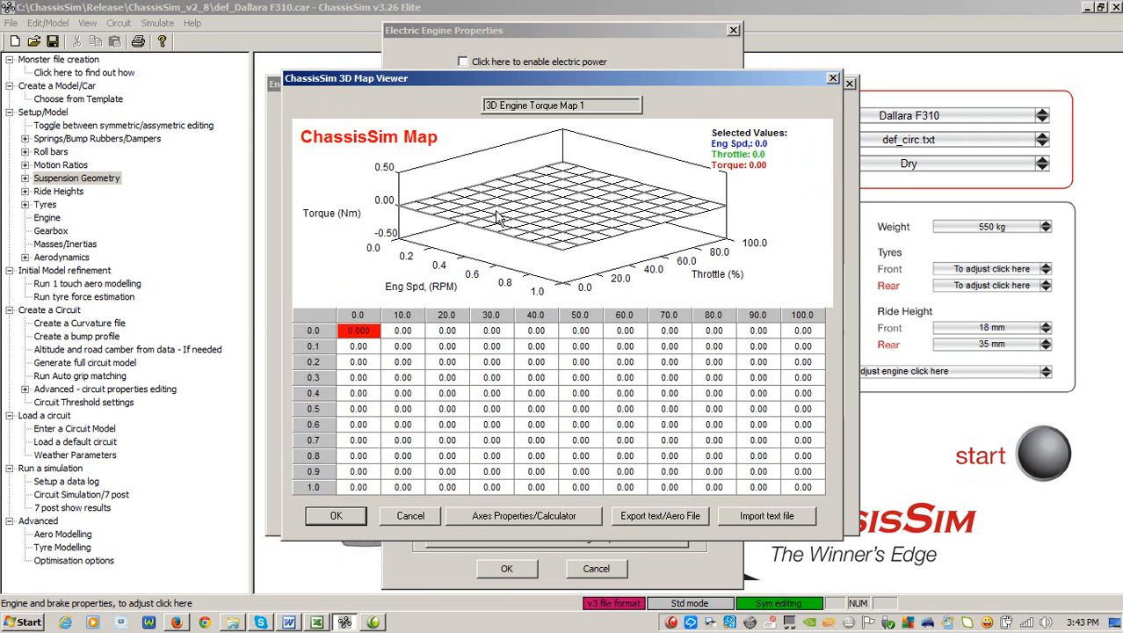
pyautogui.click(409, 516)
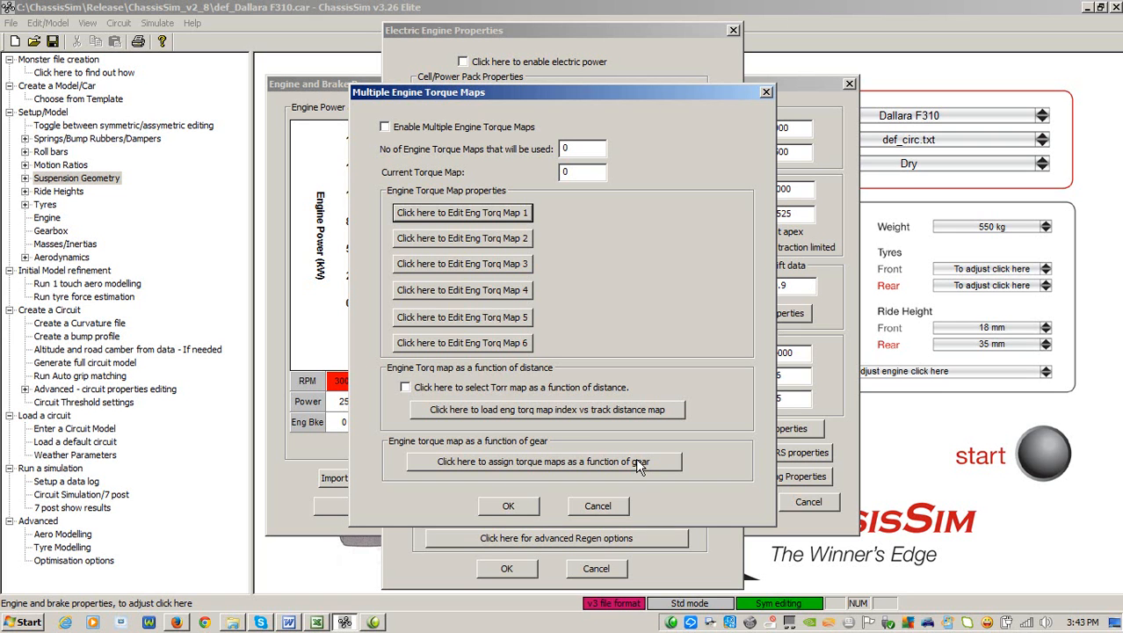
pyautogui.click(600, 506)
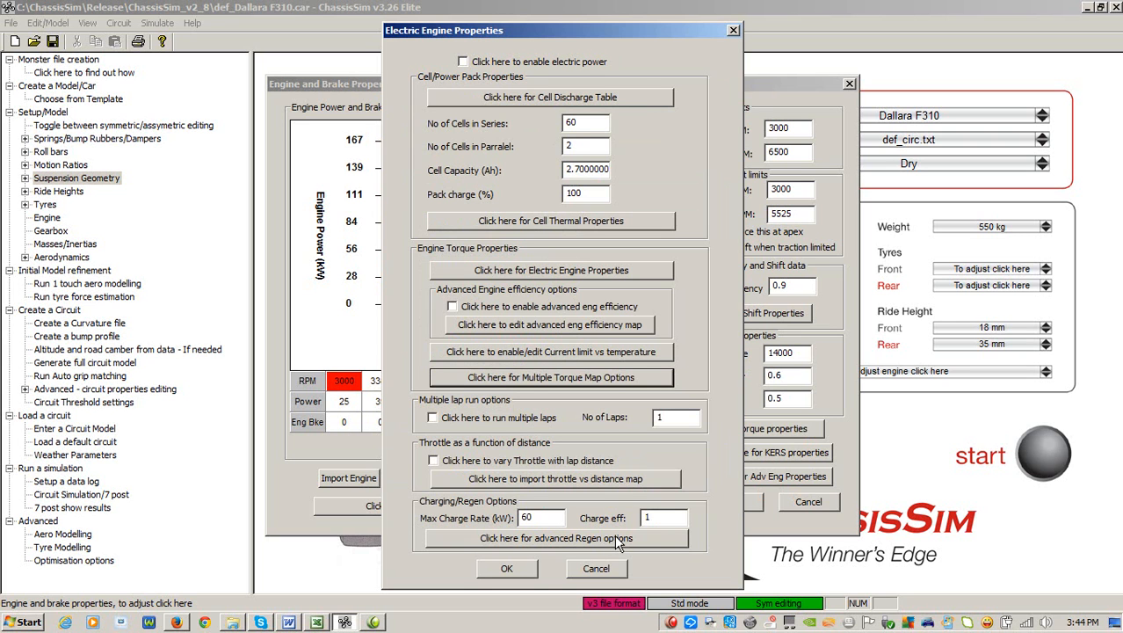
# Review the advanced brake regeneration options of the electric powertrain, and leave the engine properties without saving
pyautogui.click(620, 541)
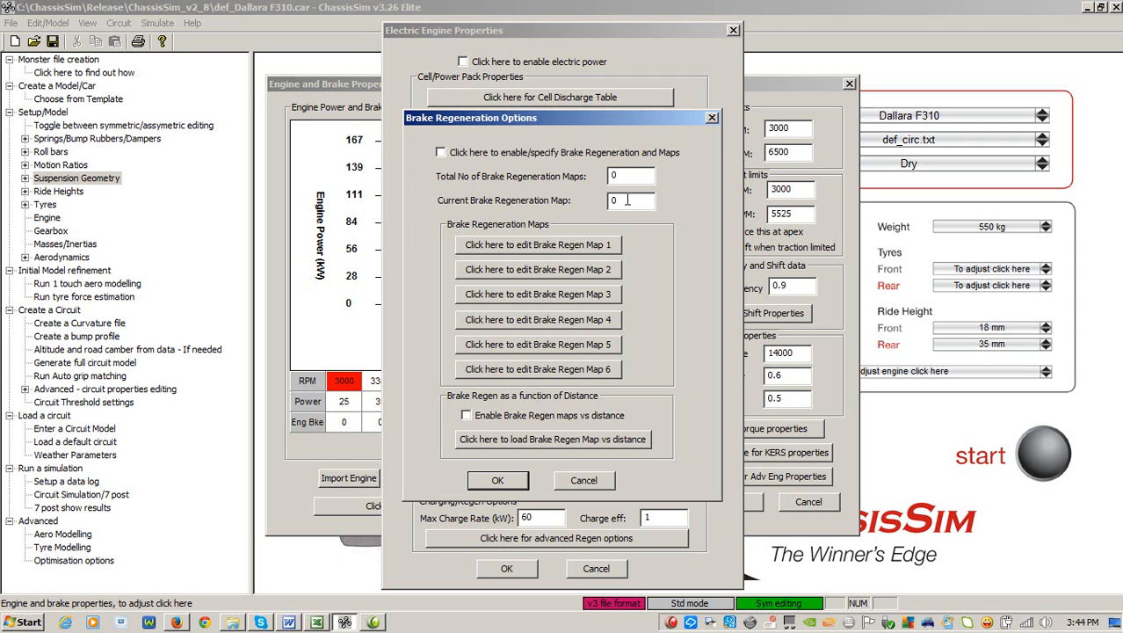
pyautogui.click(580, 481)
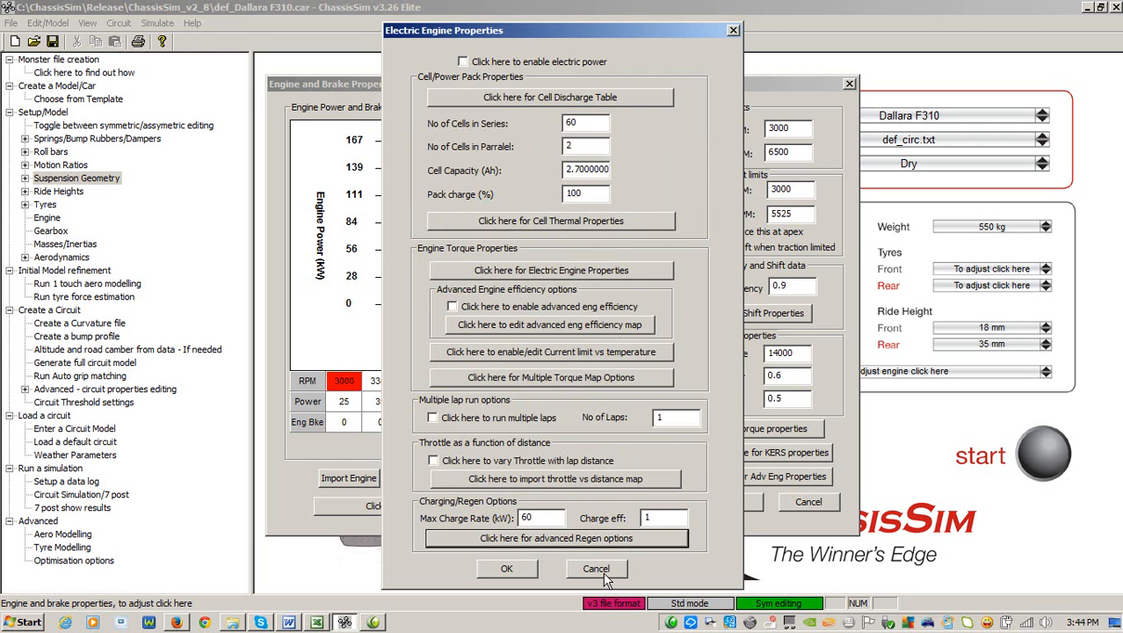
pyautogui.click(597, 571)
pyautogui.click(805, 499)
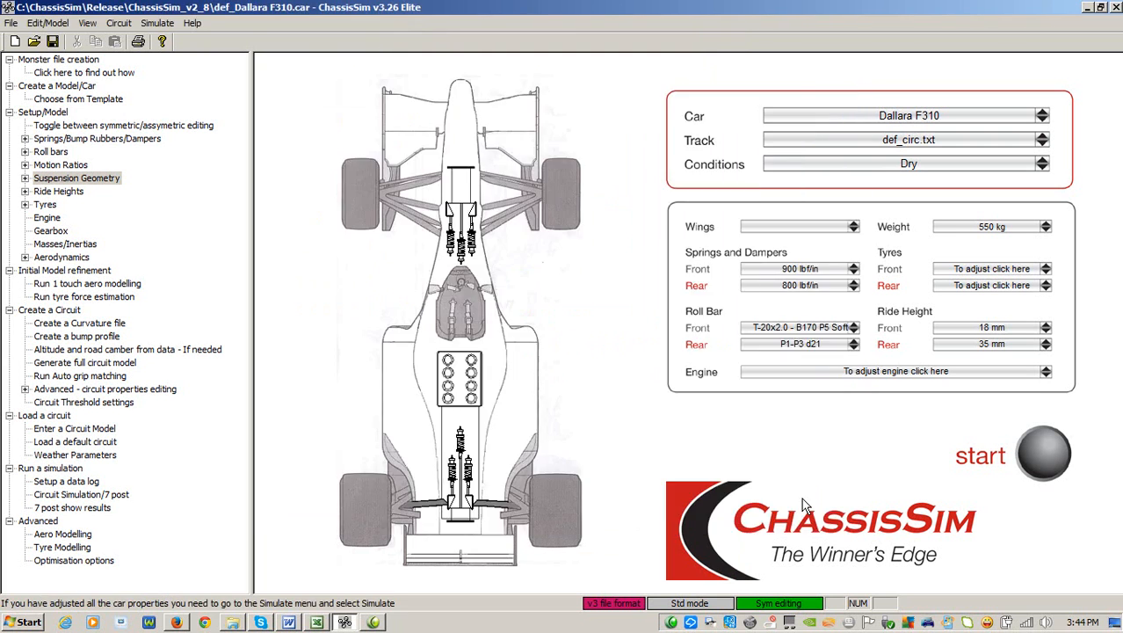
# Assign the current setup as the downforce reference in the aerodynamic coefficients' force editor
pyautogui.click(471, 548)
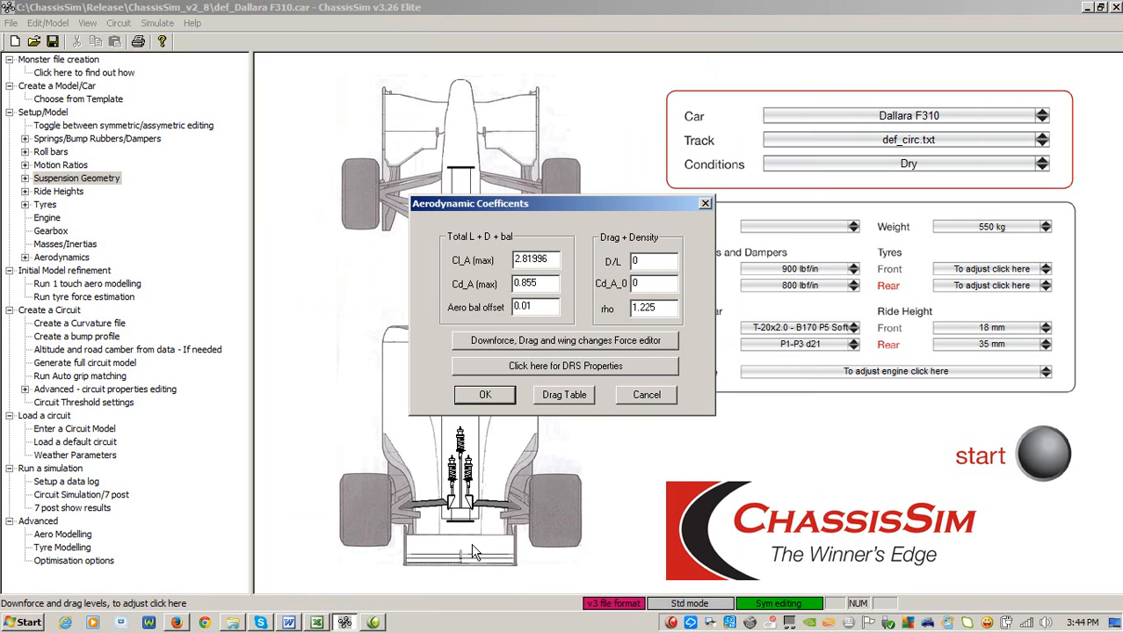
pyautogui.click(639, 343)
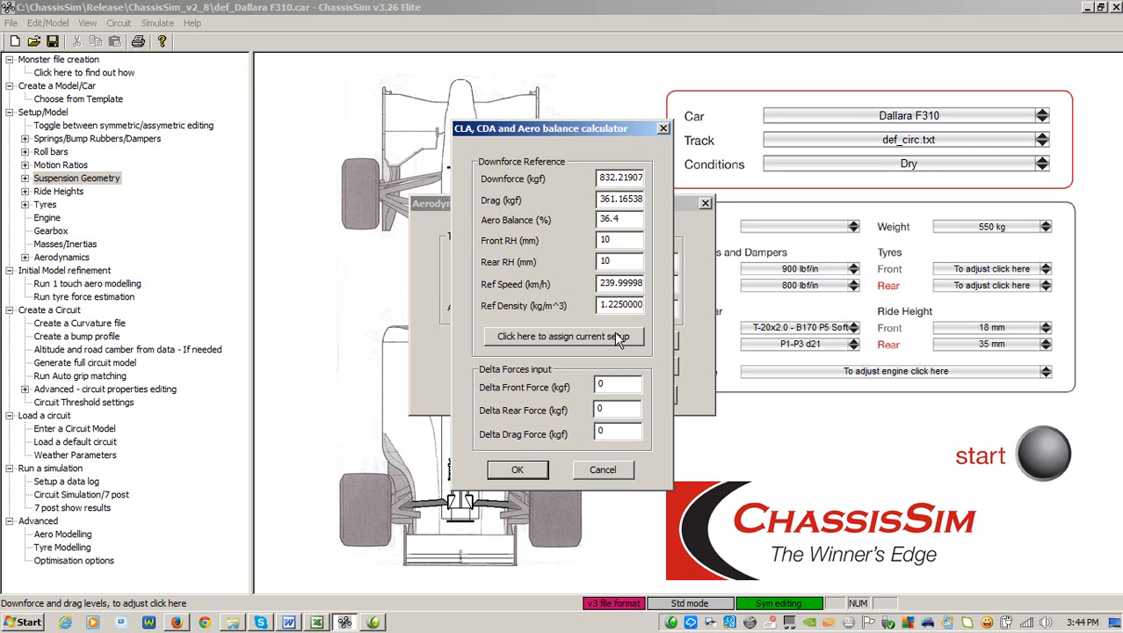
pyautogui.click(616, 334)
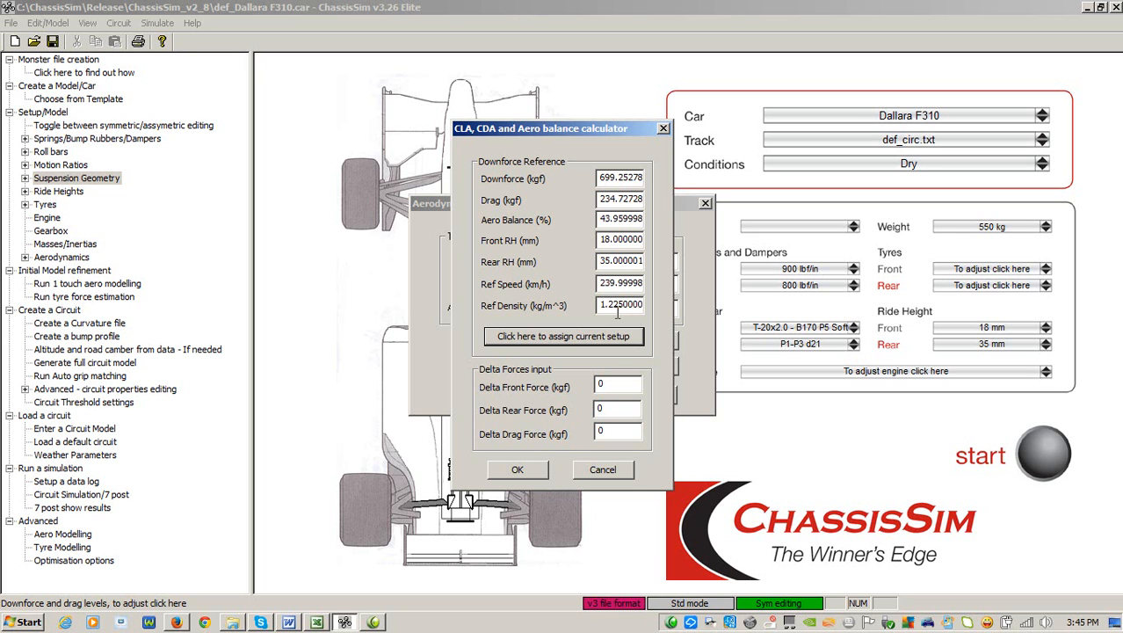
# Inspect the delta front, rear and drag force inputs, and discard the calculator and aerodynamic coefficient settings
pyautogui.doubleClick(607, 387)
pyautogui.moveTo(633, 413); pyautogui.dragTo(600, 423)
pyautogui.click(624, 386)
pyautogui.moveTo(624, 386); pyautogui.dragTo(541, 388)
pyautogui.moveTo(631, 410); pyautogui.dragTo(525, 409)
pyautogui.moveTo(621, 432); pyautogui.dragTo(579, 437)
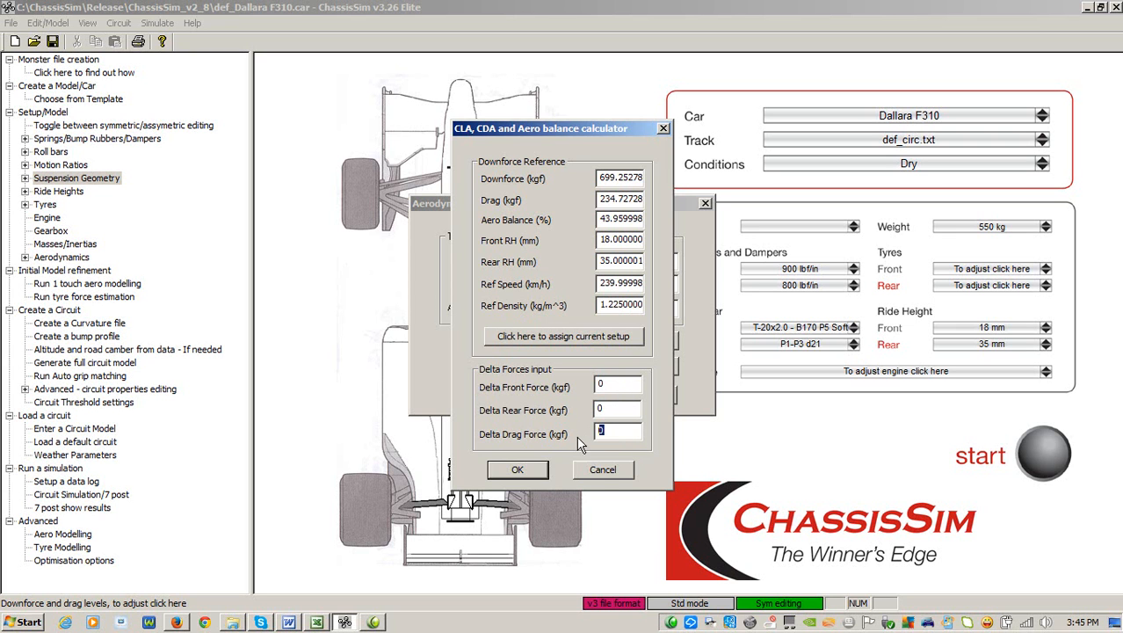
pyautogui.click(604, 471)
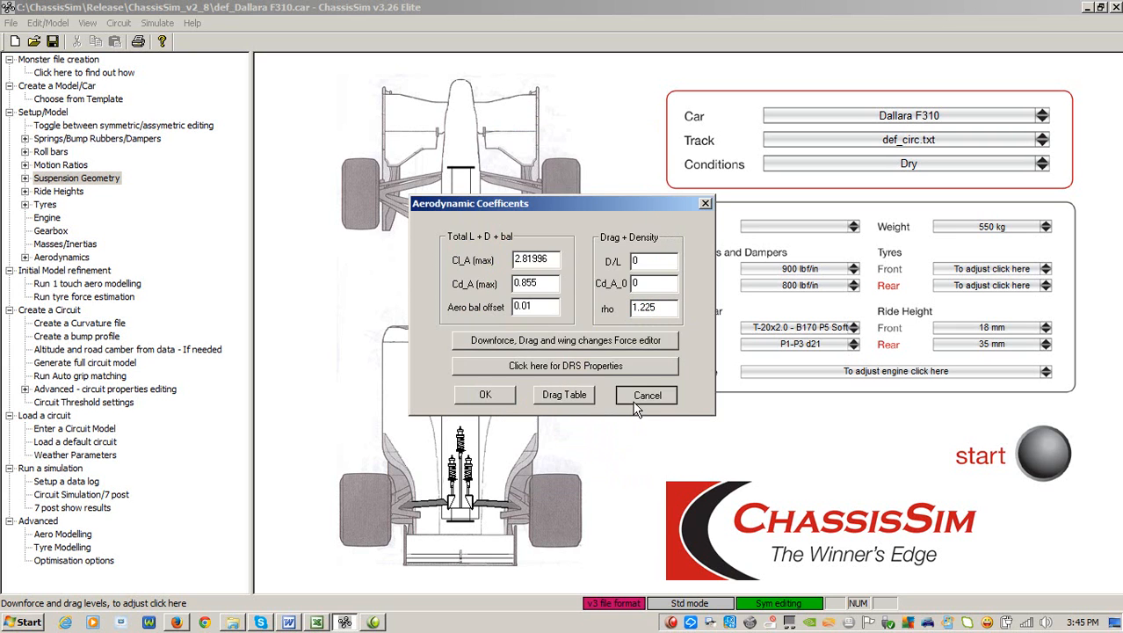
pyautogui.click(642, 398)
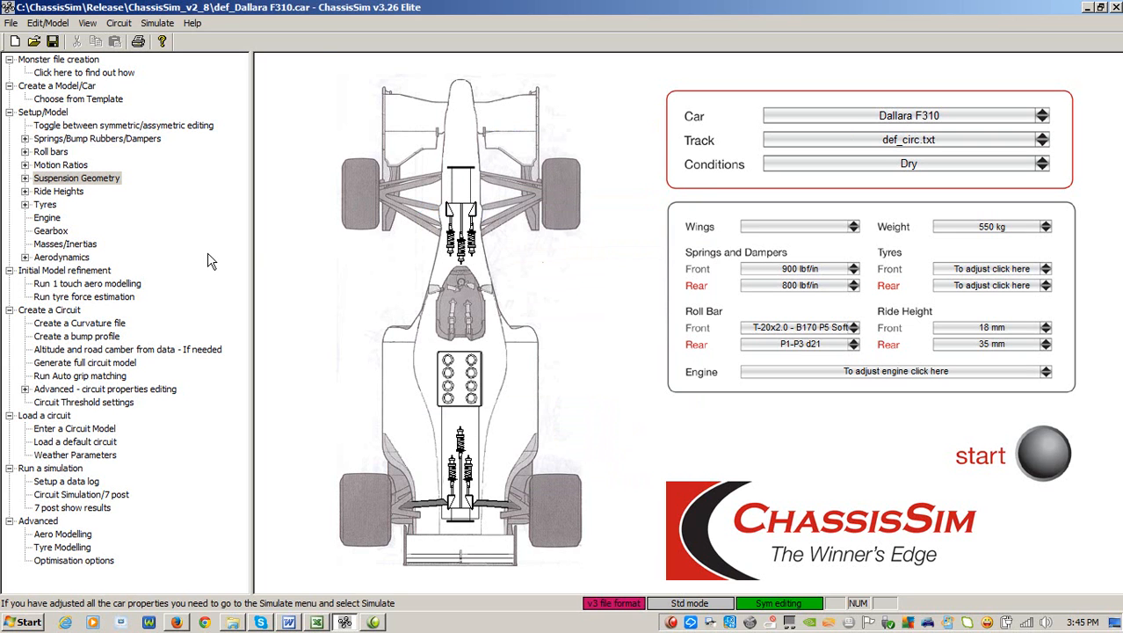
# Review the aerodynamic modelling settings for generating an aeromap from track replay results, and leave them without saving
pyautogui.click(163, 24)
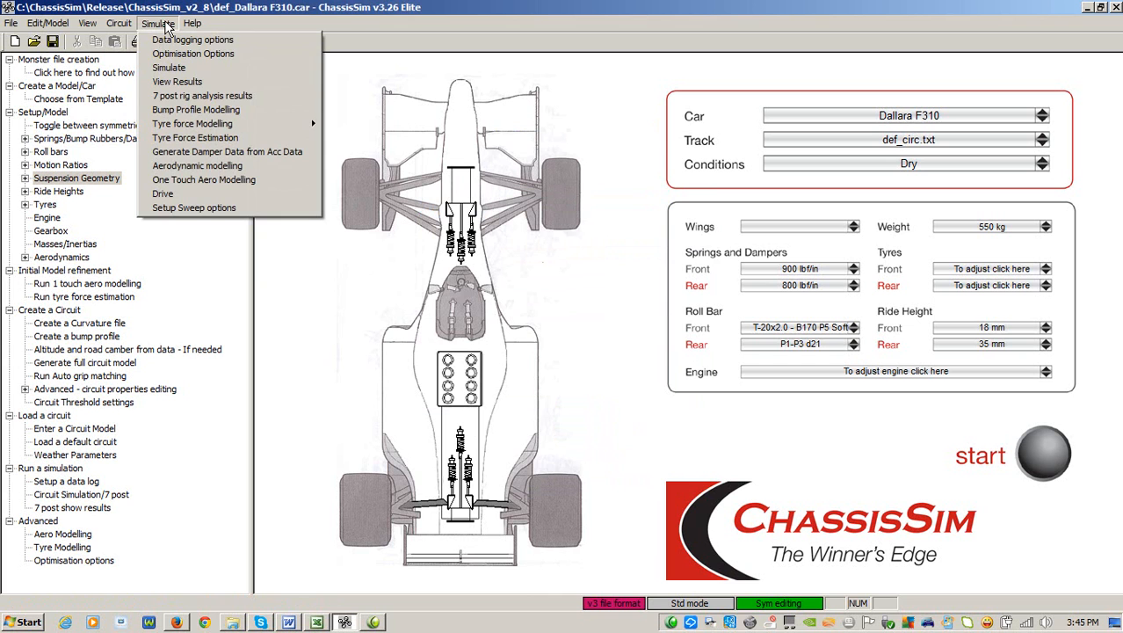
pyautogui.click(215, 165)
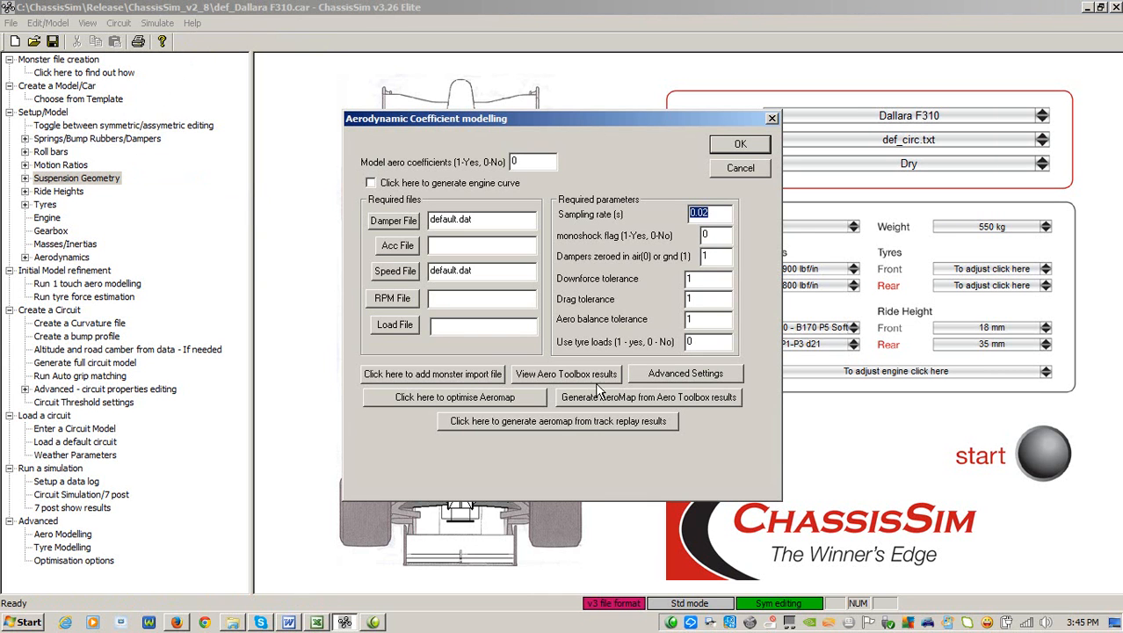
pyautogui.click(621, 427)
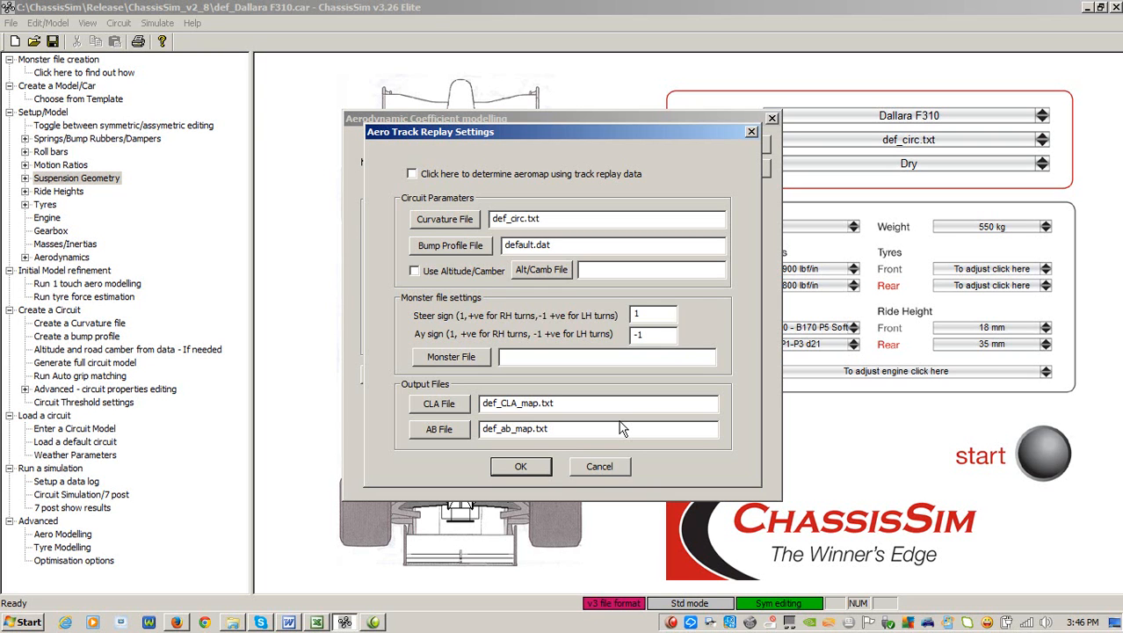
pyautogui.click(596, 467)
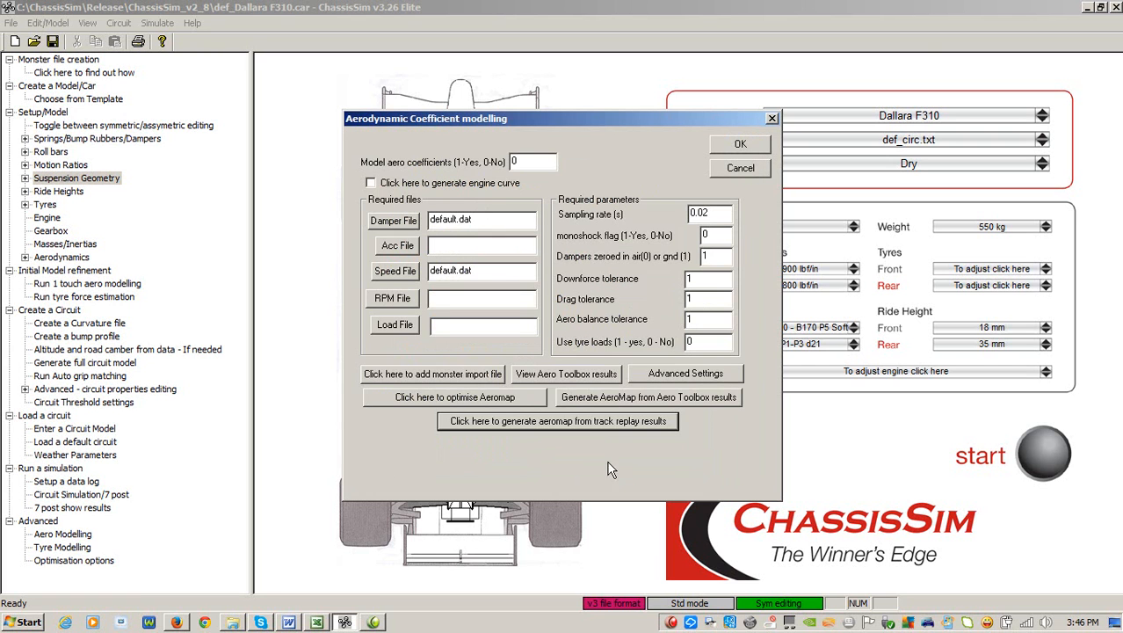
# Review the aeromap optimisation parameters for downforce, drag and aero balance, and exit aerodynamic modelling without saving
pyautogui.click(442, 397)
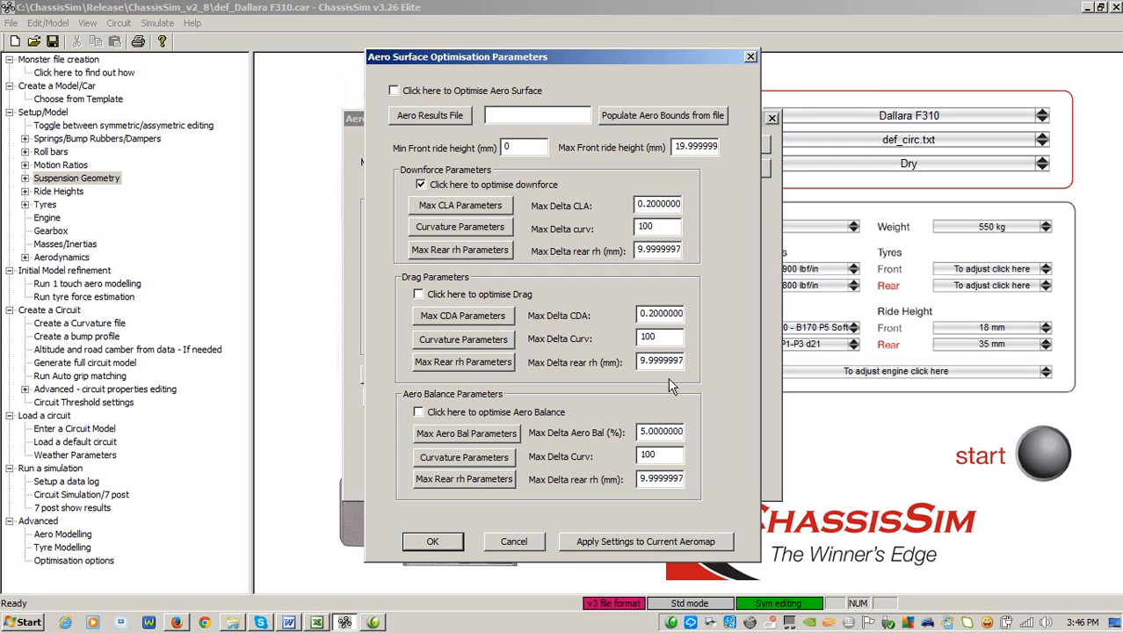
pyautogui.click(515, 541)
pyautogui.click(747, 169)
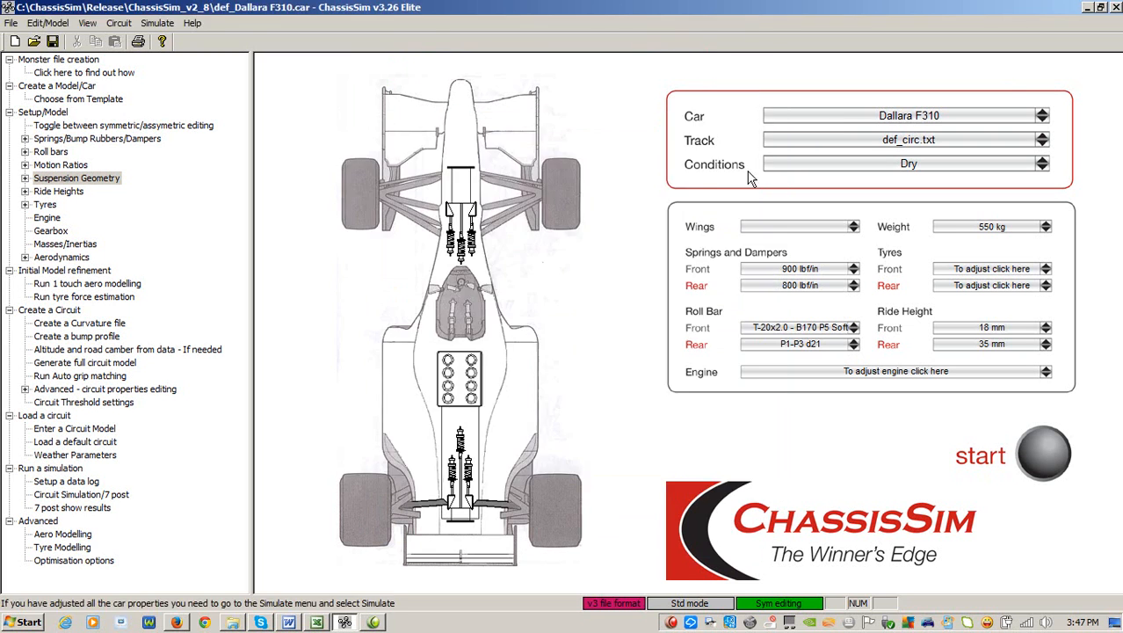
# Review the damper, load and ride height offsets within the data output options for data logging
pyautogui.click(157, 23)
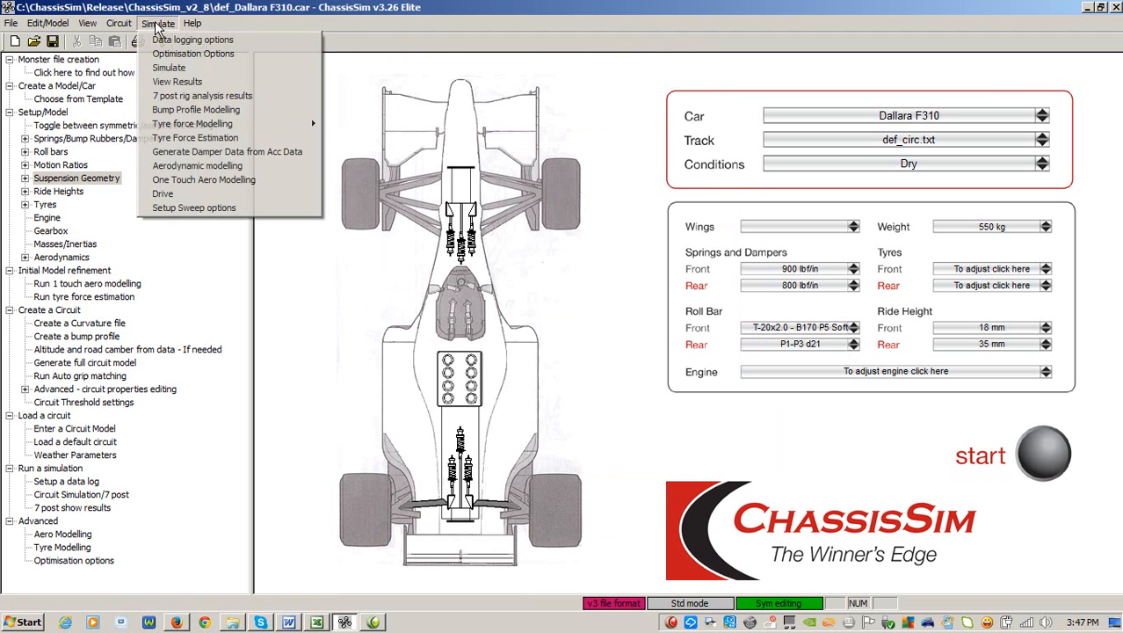
pyautogui.click(159, 41)
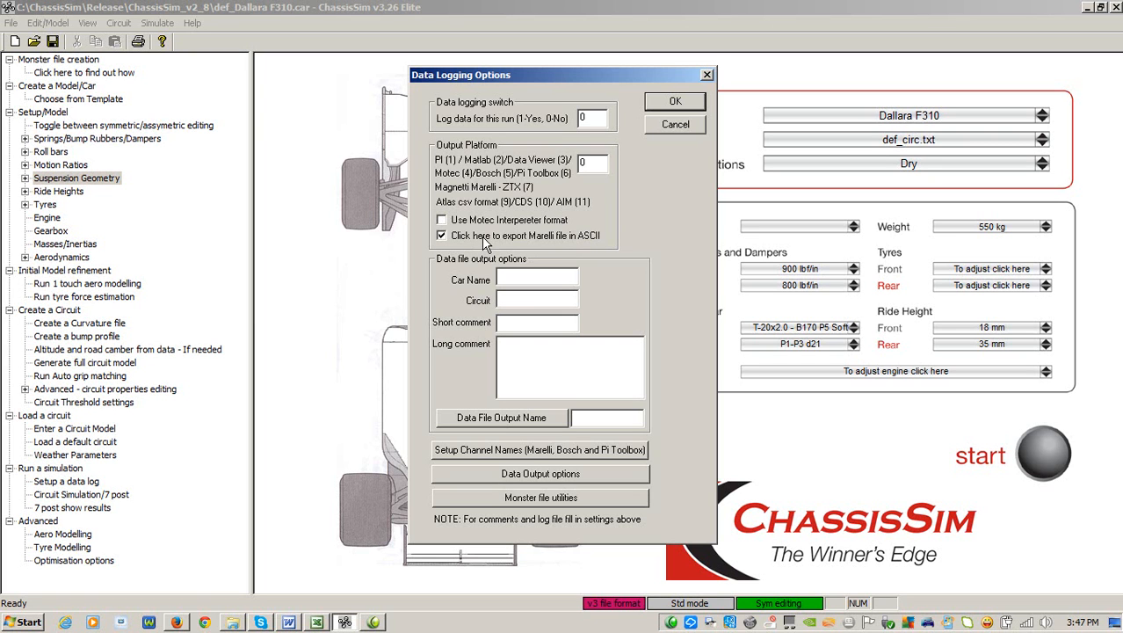
pyautogui.click(641, 473)
pyautogui.click(570, 380)
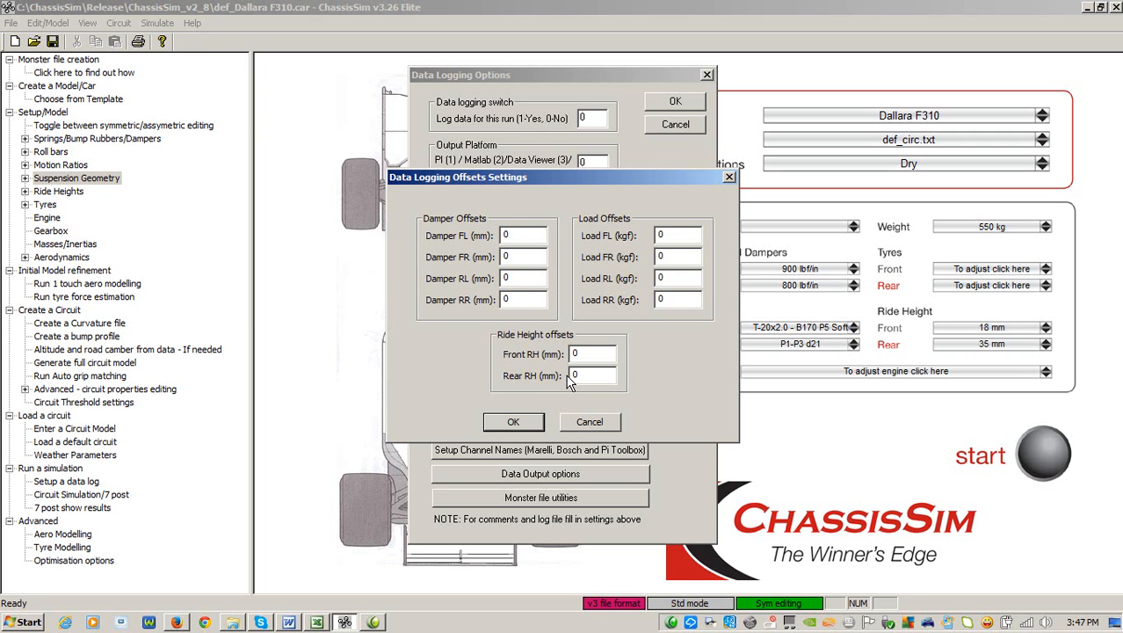
pyautogui.click(589, 423)
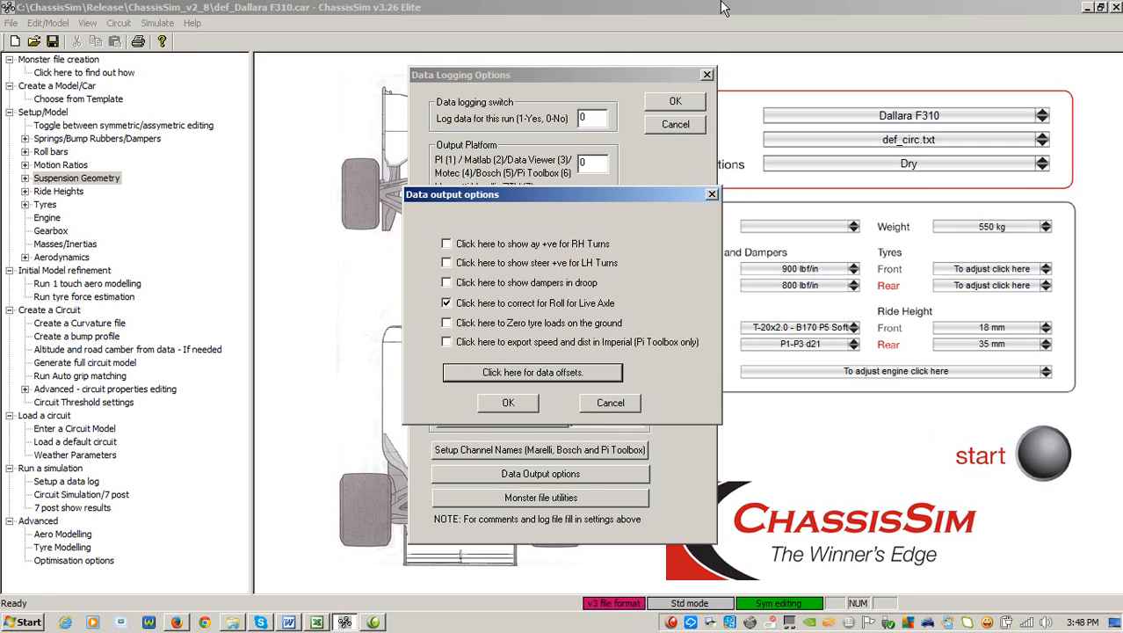
# Try the option to export speed and distance in imperial units for Pi Toolbox, and discard the data logging changes
pyautogui.click(679, 344)
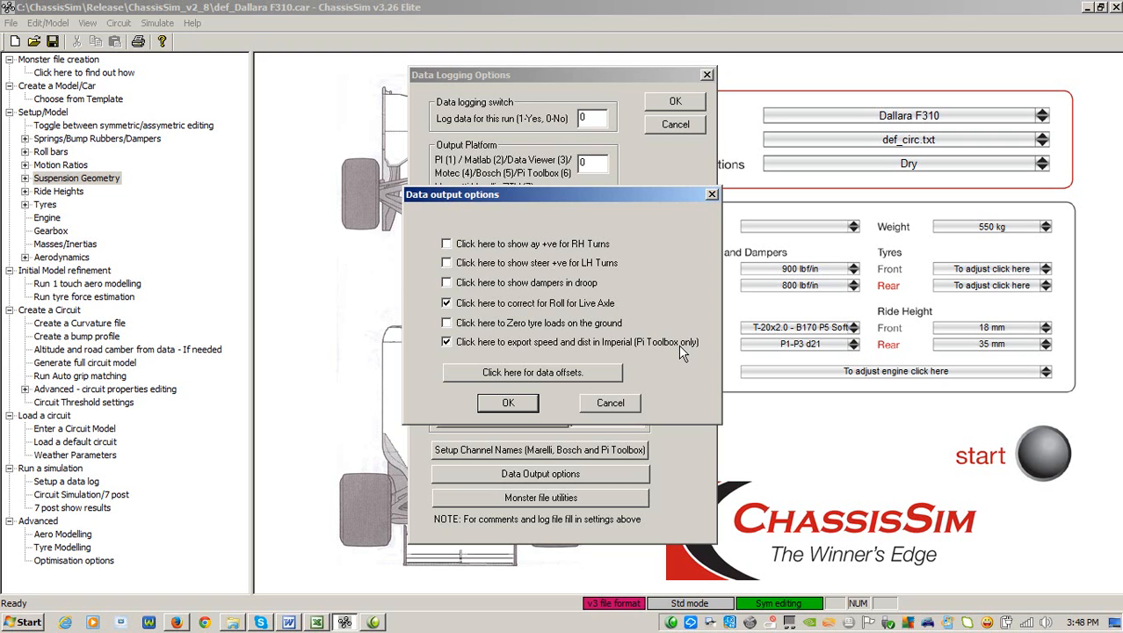
pyautogui.click(585, 343)
pyautogui.click(629, 406)
pyautogui.click(516, 237)
pyautogui.click(682, 128)
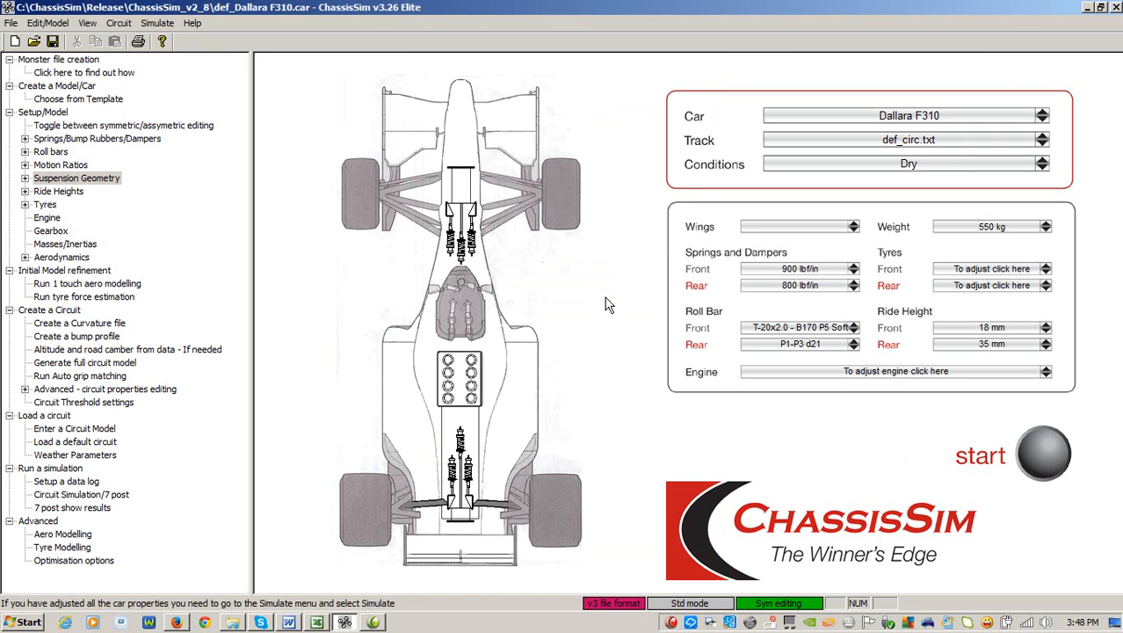